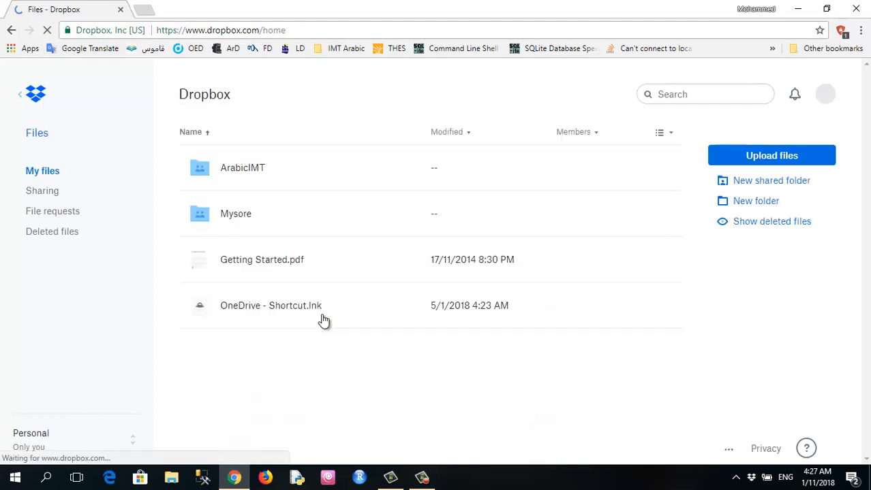
# Open the ArabicP16 folder inside ArabicIMT's ProjectData folder.
pyautogui.click(242, 169)
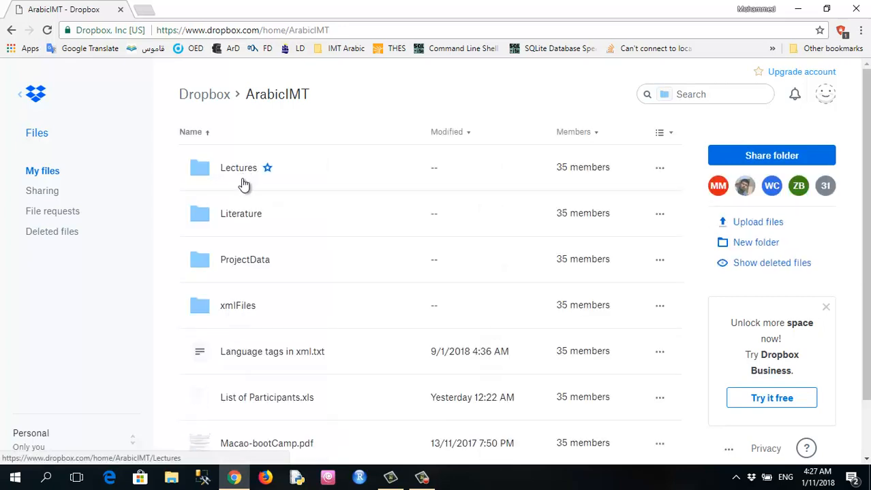
pyautogui.click(245, 260)
pyautogui.scroll(-5, 303, 258)
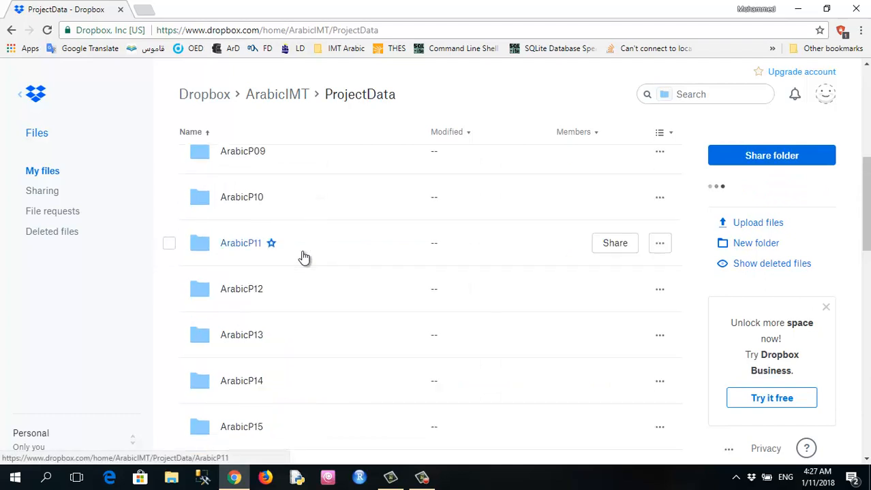
pyautogui.scroll(-5, 304, 257)
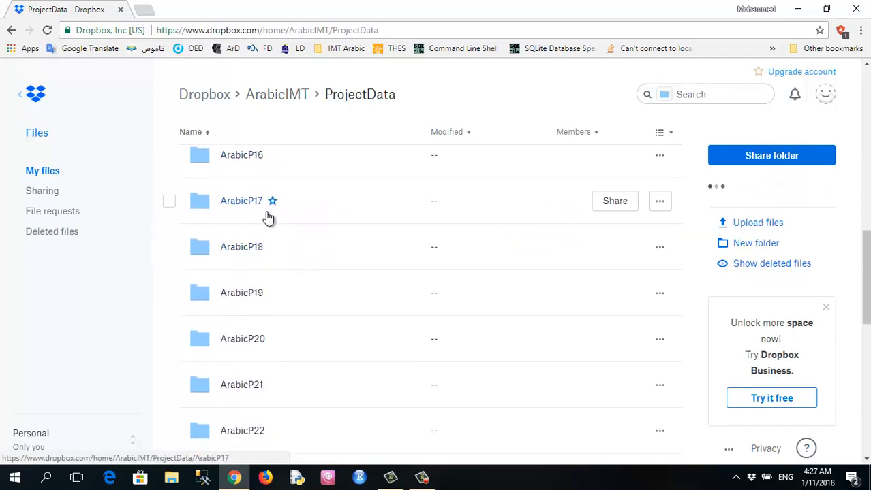
pyautogui.click(241, 162)
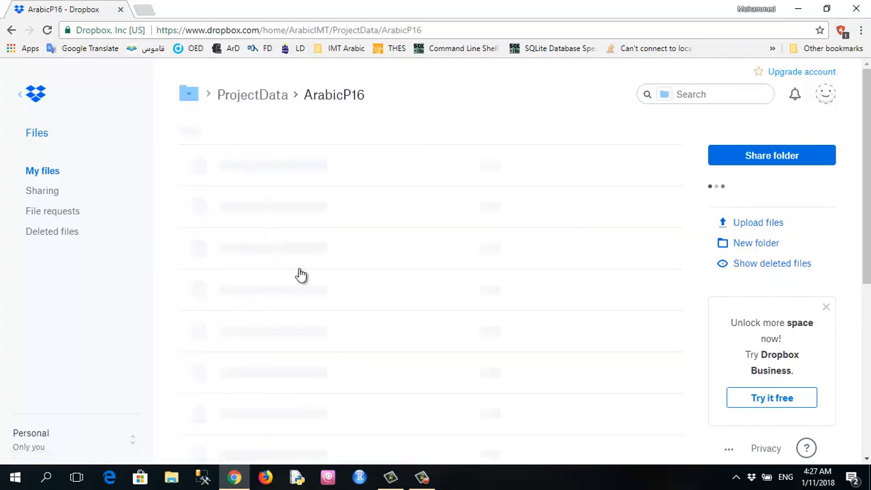
# Select T1R1.project in the ArabicP16 folder and open its location in the local file explorer.
pyautogui.scroll(-4, 301, 277)
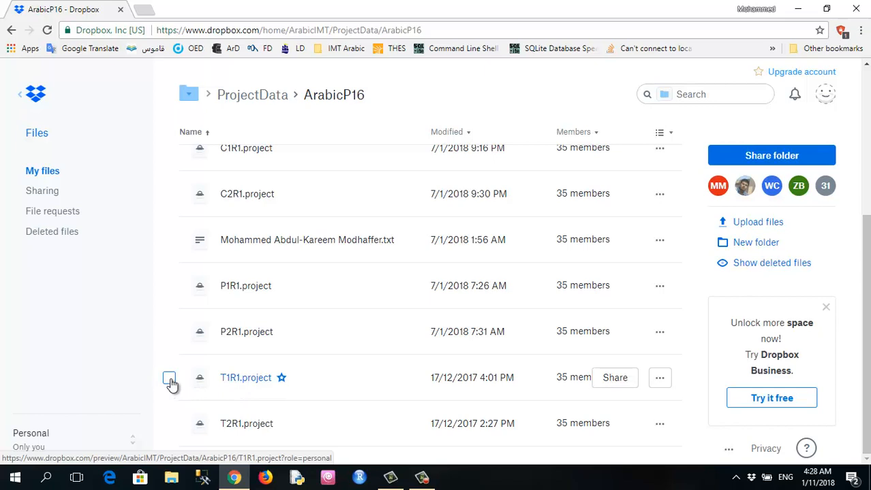
pyautogui.click(169, 380)
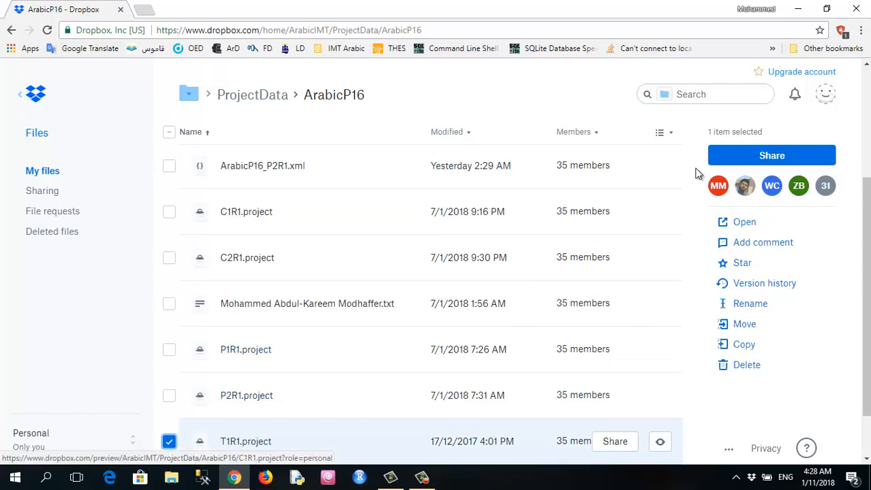
pyautogui.scroll(-1, 431, 355)
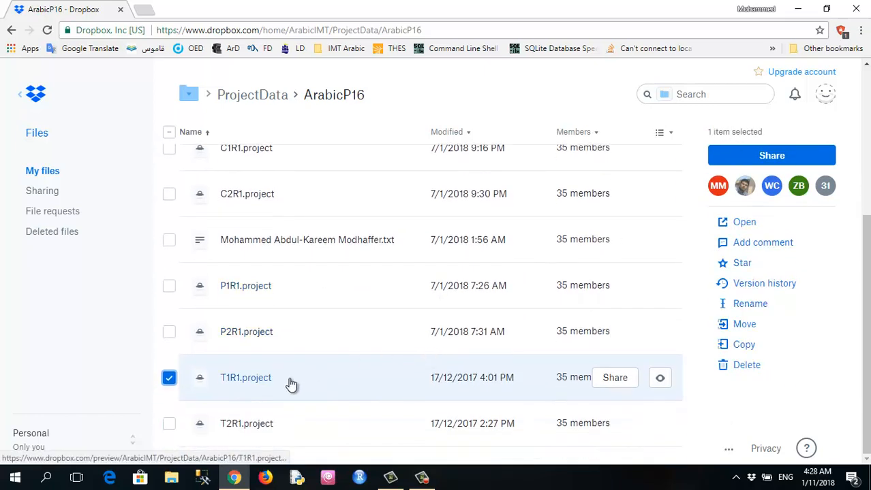
pyautogui.click(732, 222)
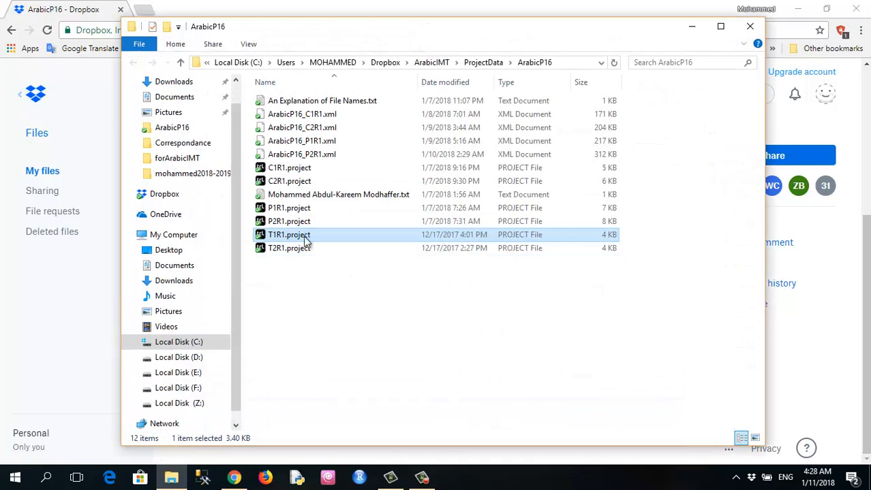
# Copy T1R1.project from the local ArabicP16 folder and paste it onto the desktop.
pyautogui.rightClick(305, 242)
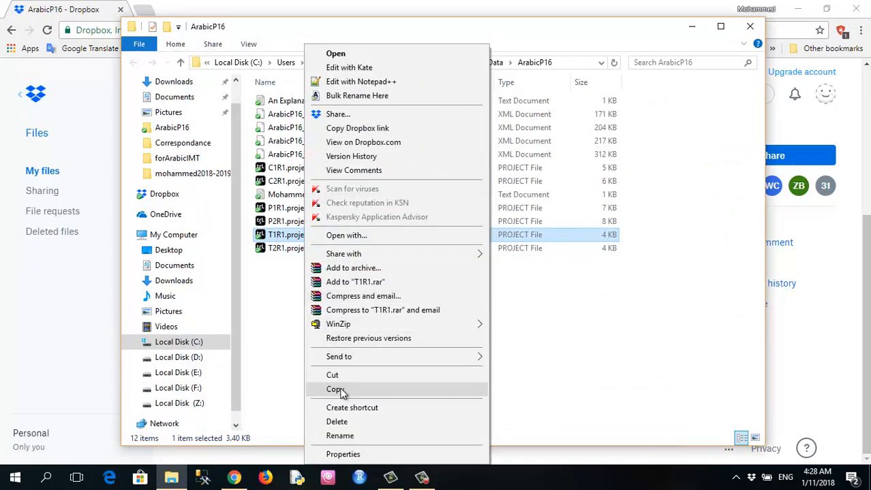
pyautogui.click(335, 390)
pyautogui.click(692, 27)
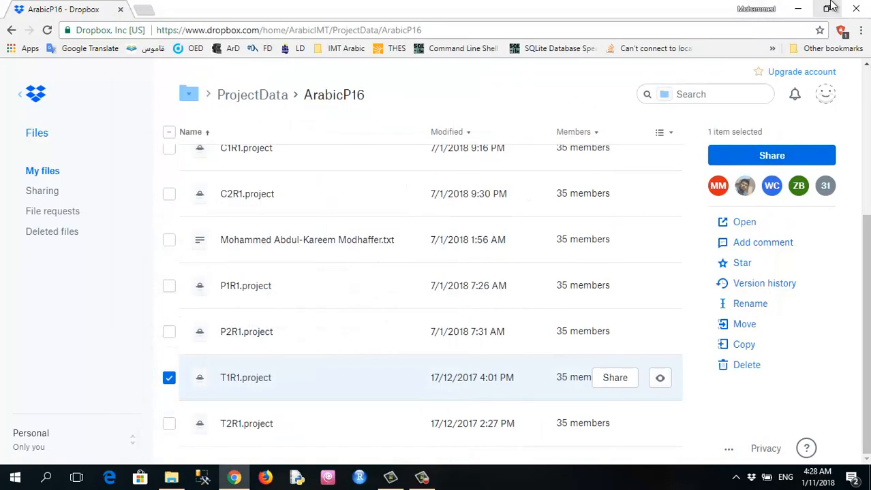
pyautogui.click(794, 10)
pyautogui.rightClick(329, 107)
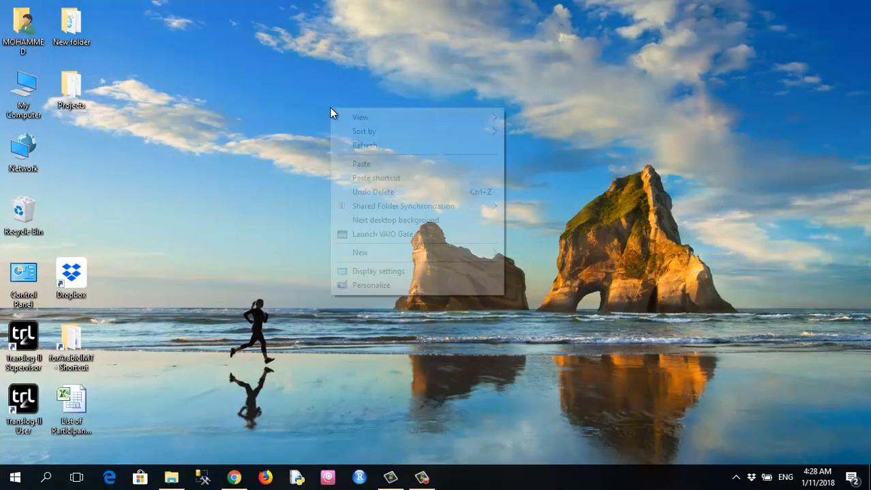
pyautogui.click(364, 162)
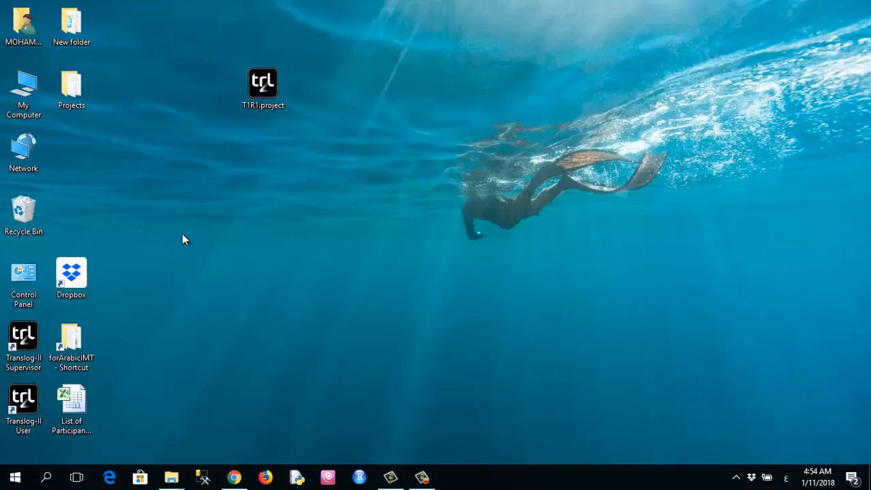
# Start Translog-II User and load T1R1.project from the desktop.
pyautogui.click(248, 102)
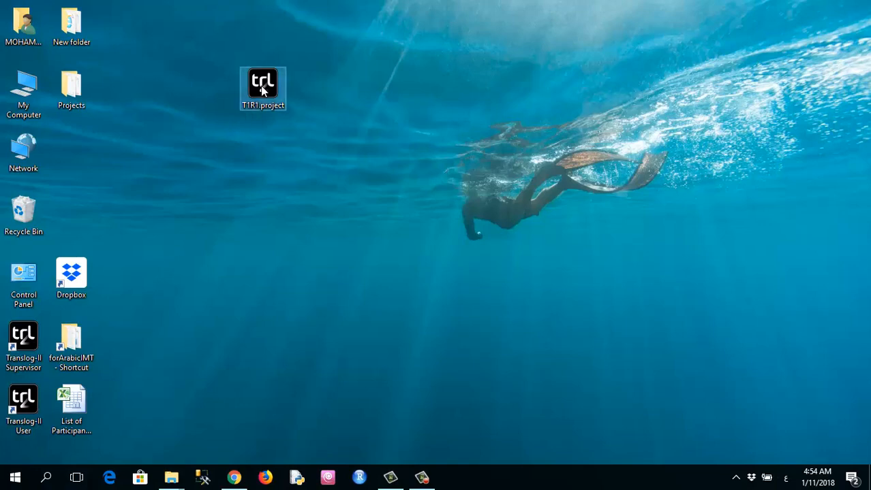
pyautogui.doubleClick(29, 412)
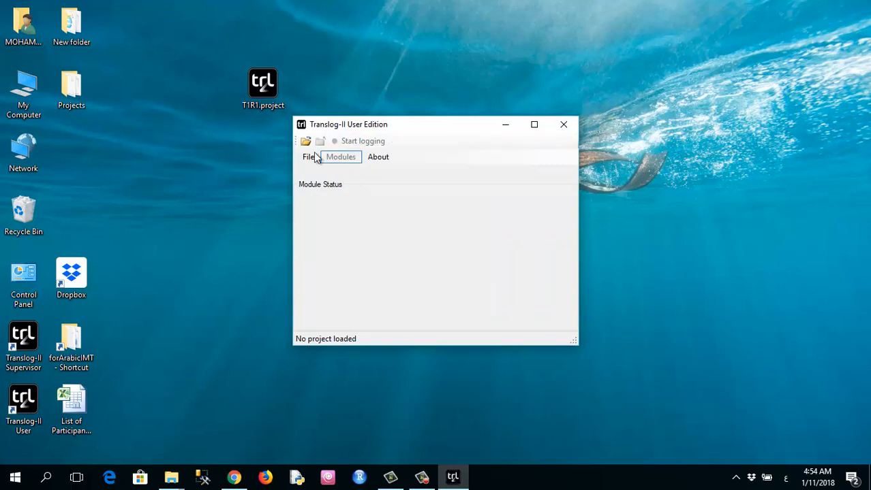
pyautogui.click(305, 142)
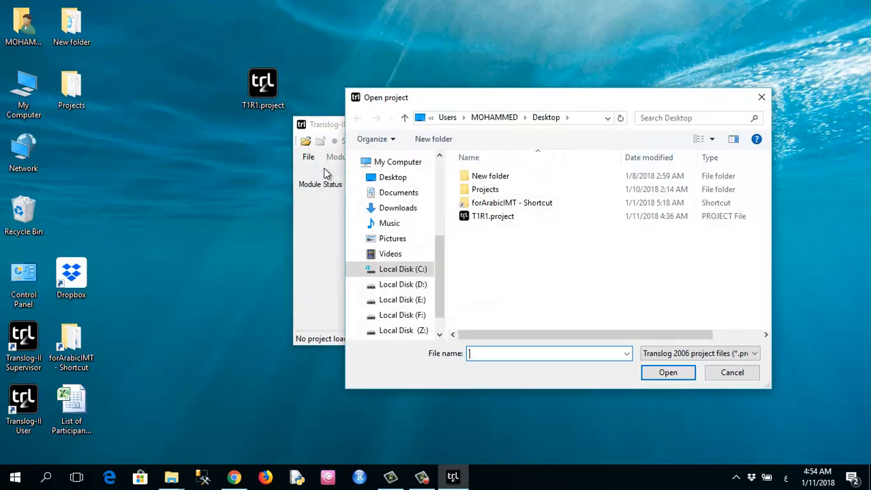
pyautogui.click(387, 178)
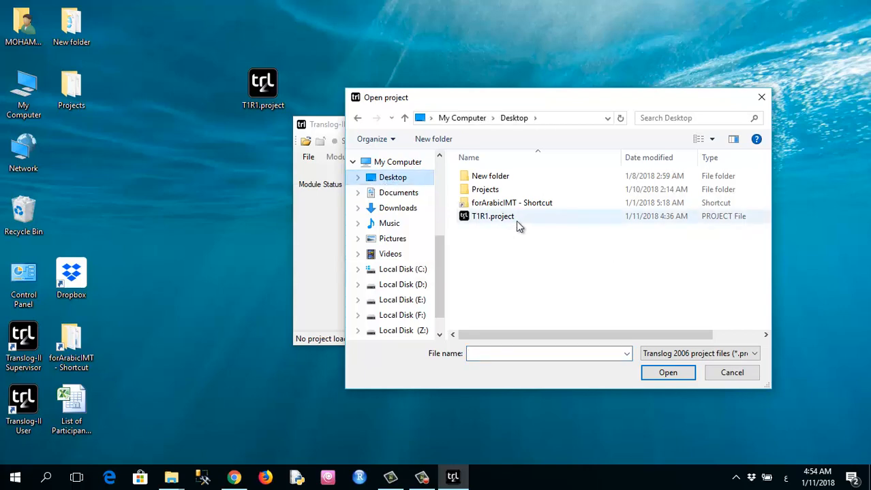
pyautogui.click(491, 215)
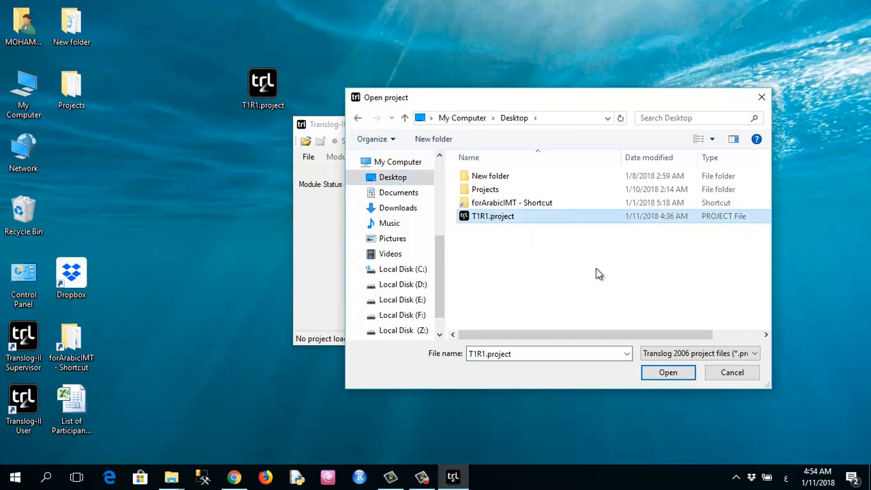
pyautogui.click(668, 372)
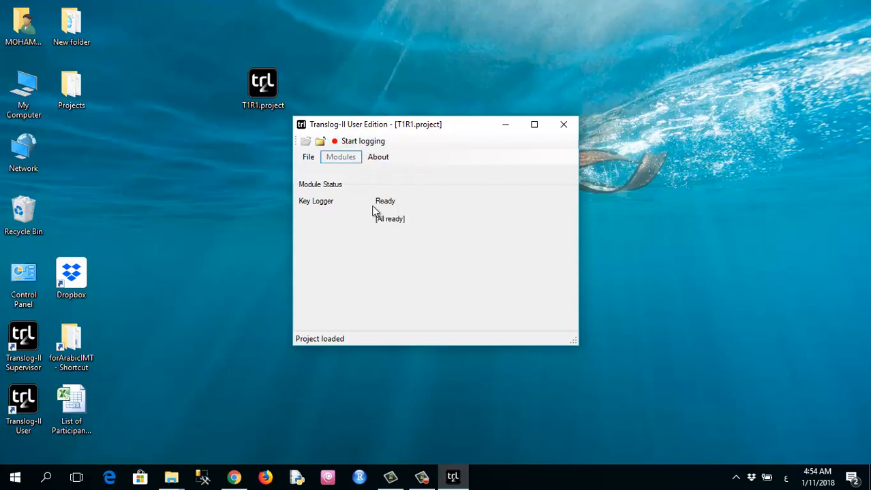
# Start logging and begin the Arabic translation with "هذه زيارتي الثالثة إلى اليابان".
pyautogui.click(368, 141)
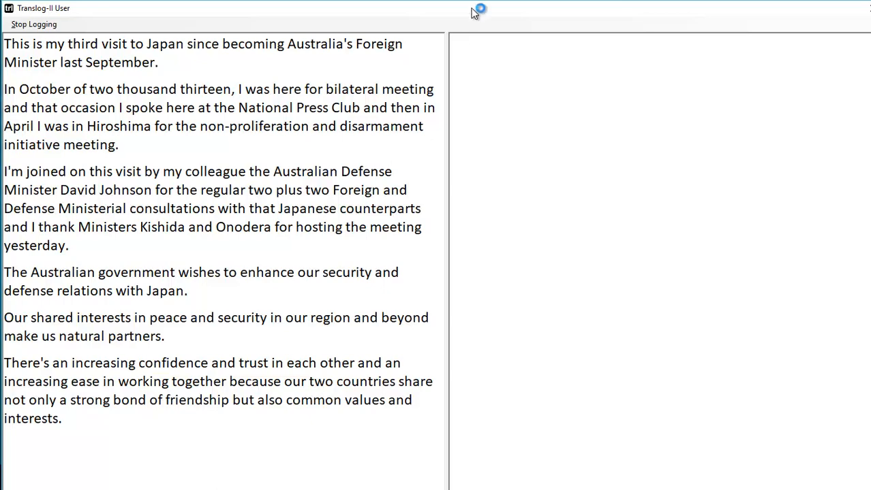
pyautogui.moveTo(471, 8); pyautogui.dragTo(456, 9)
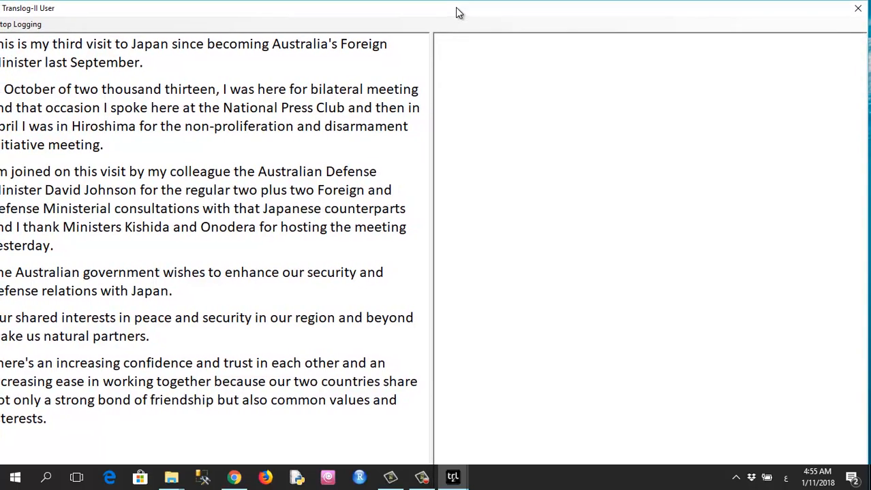
pyautogui.write('هذه زيارت')
pyautogui.write('ي الثالث')
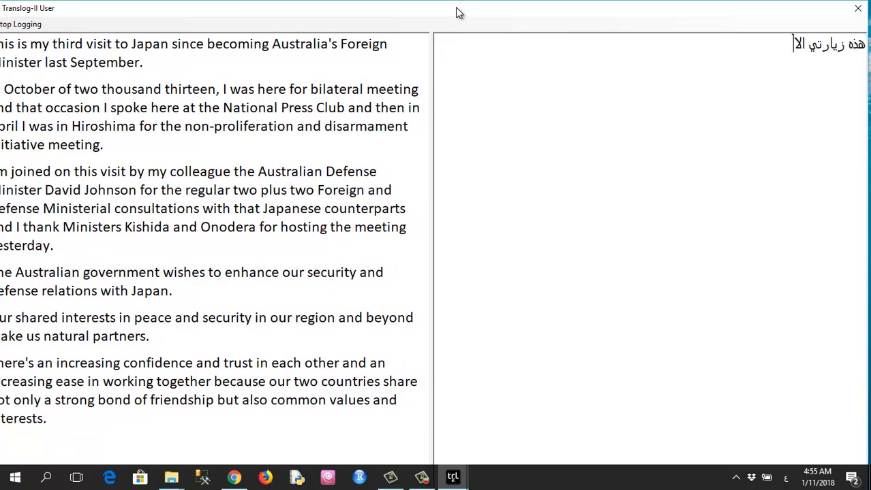
pyautogui.write('ة')
pyautogui.press('Home')
pyautogui.write('إلى اليابان من')
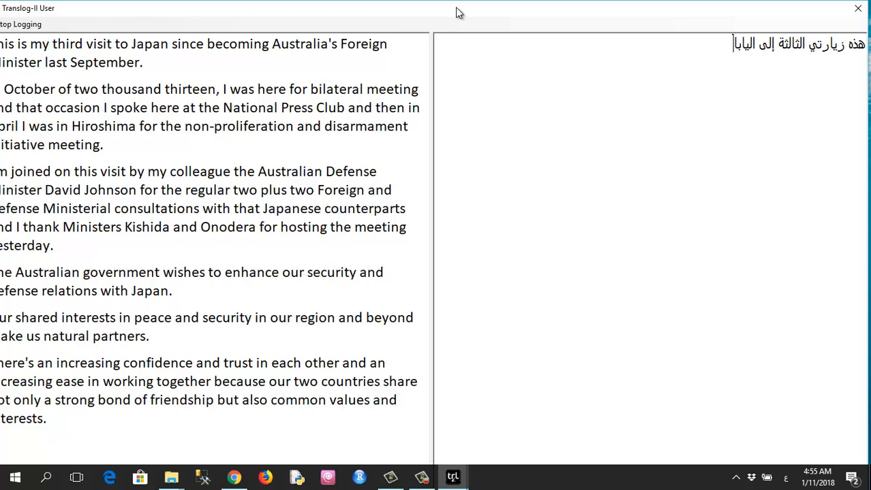
# Complete the first translated sentence with "منذ أن أصبحت وزير خارجية أستراليا في سبتمبر الماضي.".
pyautogui.write('ذ أن أح')
pyautogui.write('بح')
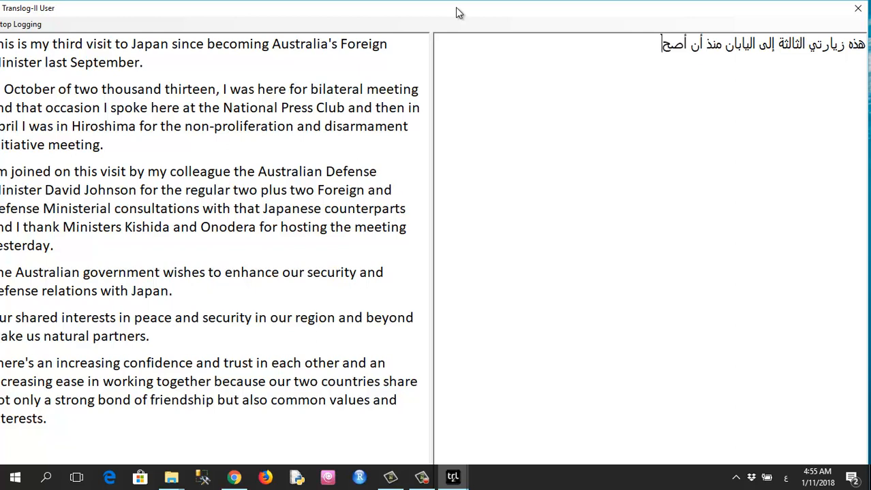
pyautogui.write('ت وزير خار')
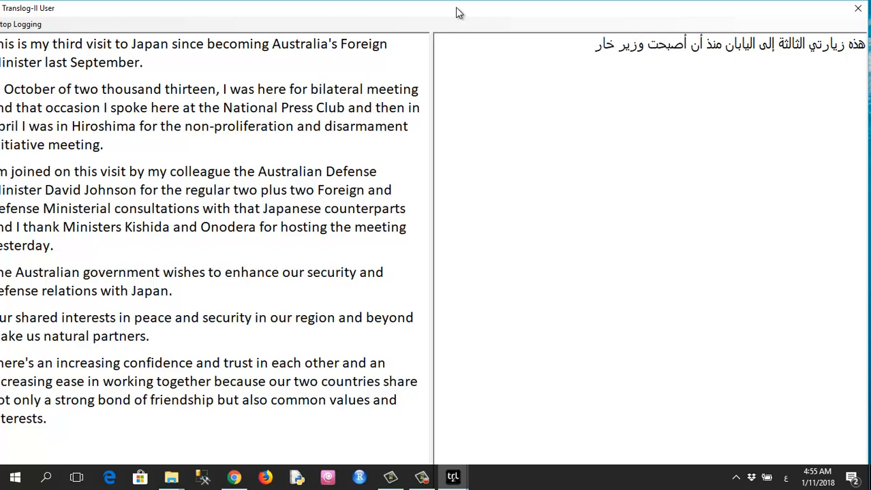
pyautogui.write('جية أستراليا')
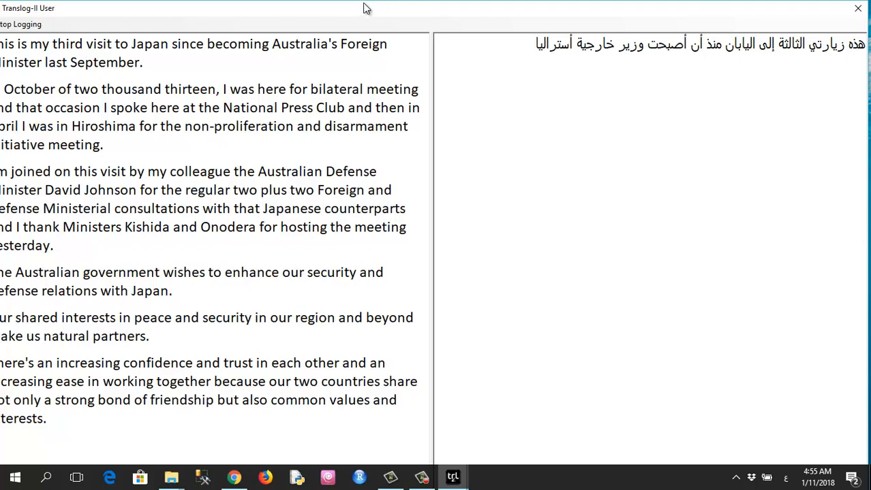
pyautogui.moveTo(375, 11)
pyautogui.mouseDown()
pyautogui.moveTo(394, 15)
pyautogui.moveTo(372, 14)
pyautogui.mouseUp()
pyautogui.write('ف')
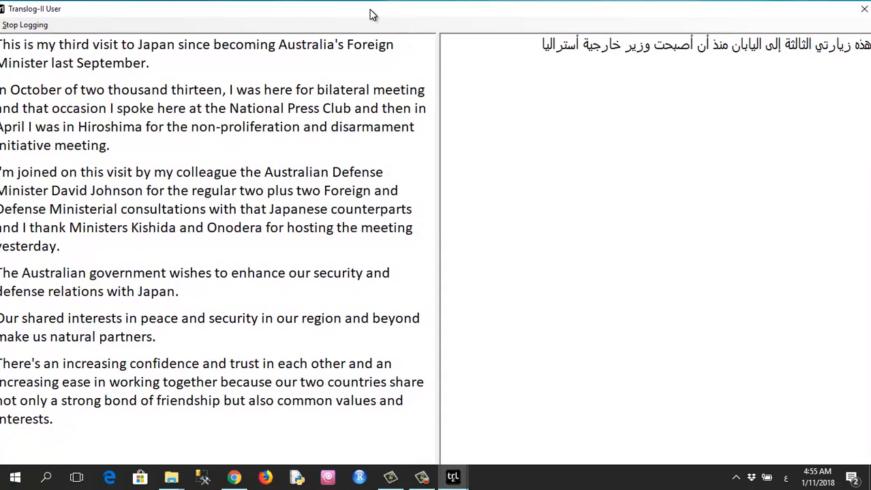
pyautogui.write('ي سبتمبر الماضي.')
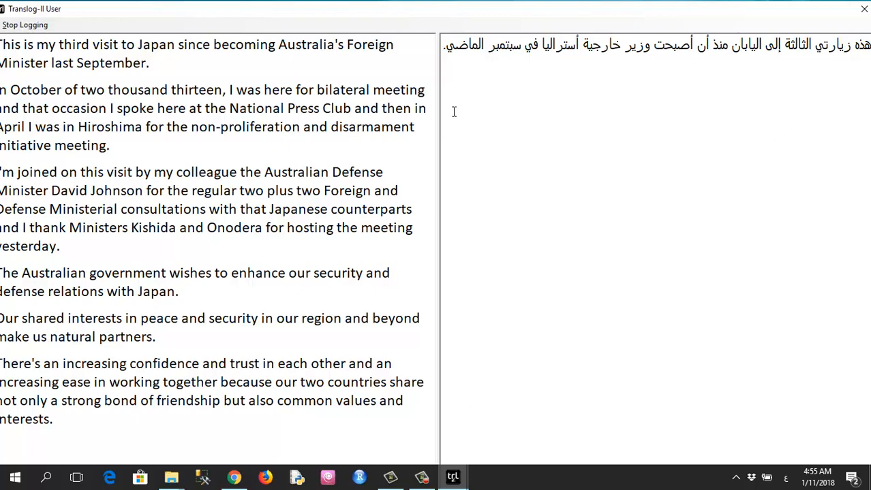
# Reposition the logging window so that the whole Arabic translation area fits on screen.
pyautogui.moveTo(285, 10)
pyautogui.mouseDown()
pyautogui.moveTo(329, 14)
pyautogui.moveTo(298, 14)
pyautogui.mouseUp()
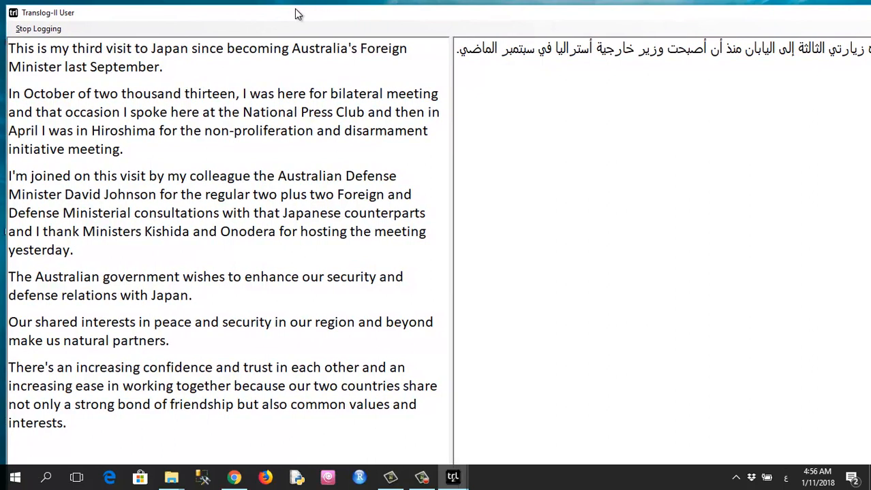
pyautogui.write('في')
pyautogui.press('BackSpace')
pyautogui.moveTo(288, 8); pyautogui.dragTo(292, 12)
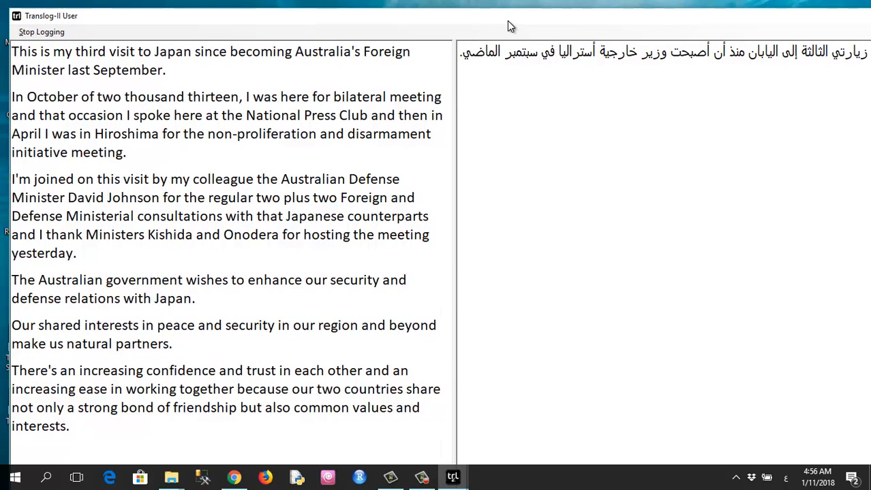
pyautogui.moveTo(606, 20); pyautogui.dragTo(588, 29)
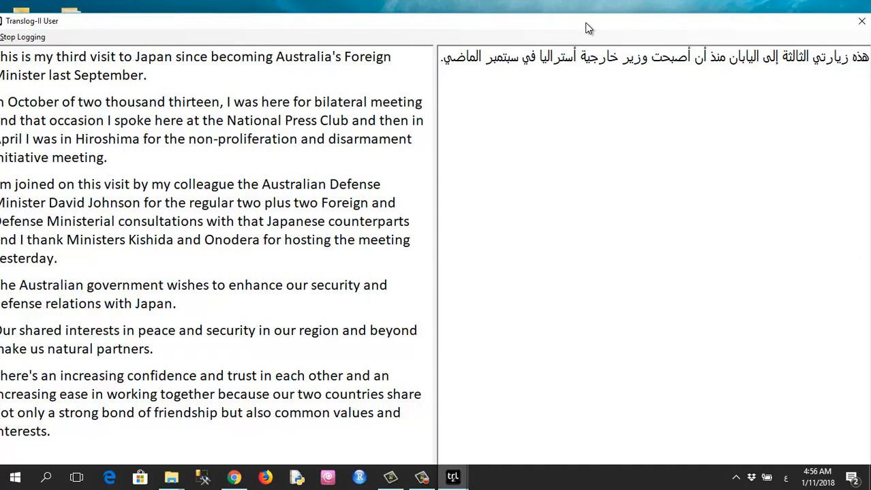
# Begin the second translated paragraph, below a blank line, with "في أكتوبر من عام ألفين وثلاثة عشر،".
pyautogui.write('في أكتوبر من ')
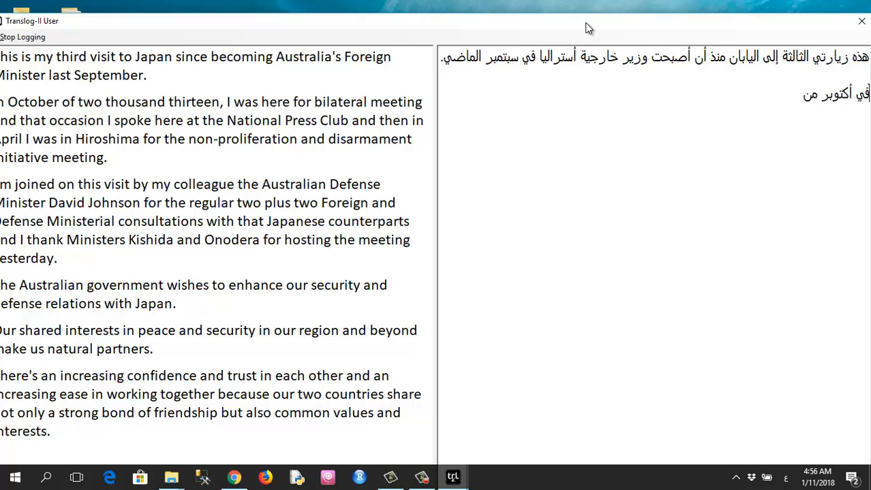
pyautogui.write('ش')
pyautogui.press('BackSpace')
pyautogui.write('عام ألفين وثلاثة عشر،')
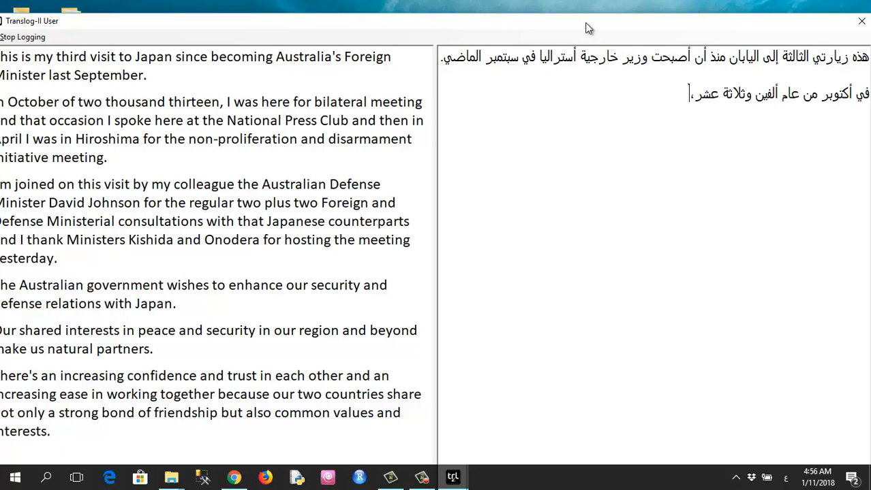
# Continue the second paragraph with "كنت هنا من أجل إجتماعا ثنائيا و في تلك المناسبة".
pyautogui.write('ت هنا لإجراء')
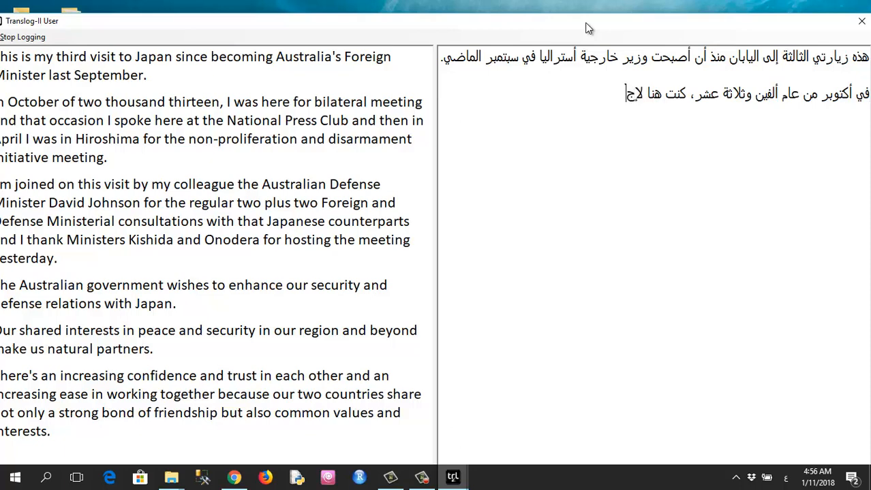
pyautogui.press('BackSpace')
pyautogui.press('BackSpace')
pyautogui.press('BackSpace')
pyautogui.press('BackSpace')
pyautogui.press('BackSpace')
pyautogui.press('BackSpace')
pyautogui.press('BackSpace')
pyautogui.write('من أجل')
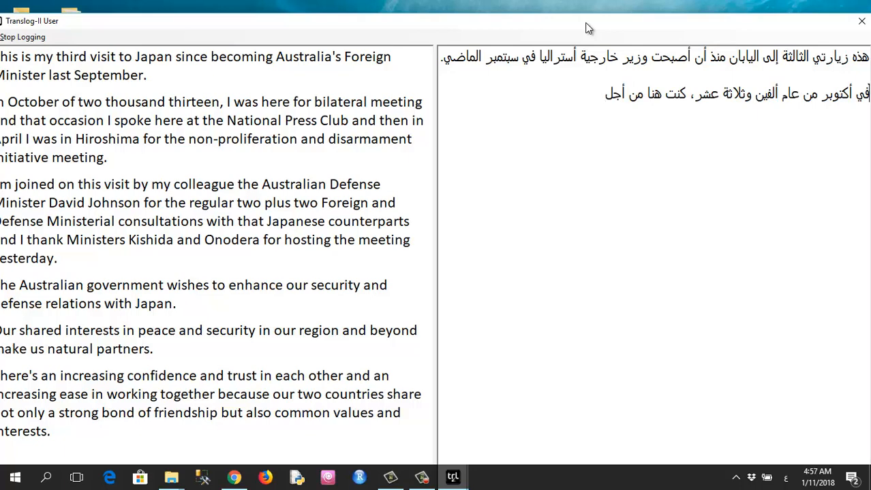
pyautogui.write(' إجتماعا ثنائيا و في تلك المناسبة')
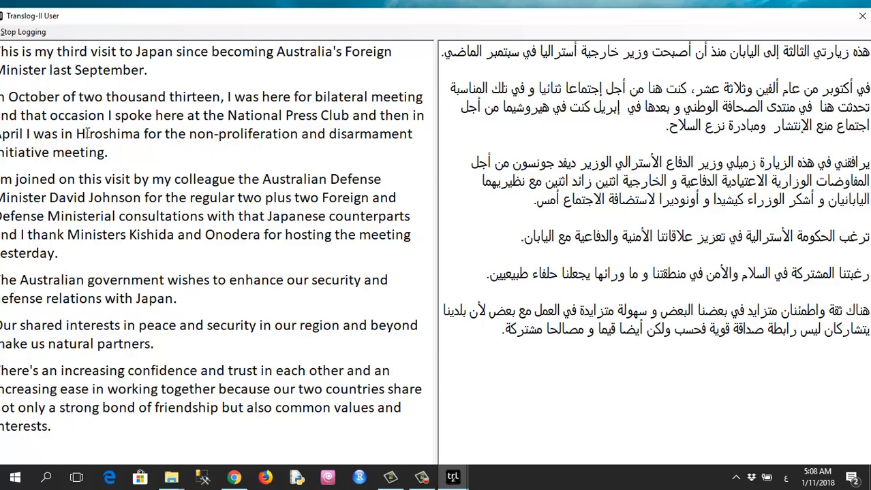
# Compare the English source text with the complete Arabic translation, shifting the logging window to read both sides.
pyautogui.moveTo(247, 19); pyautogui.dragTo(301, 21)
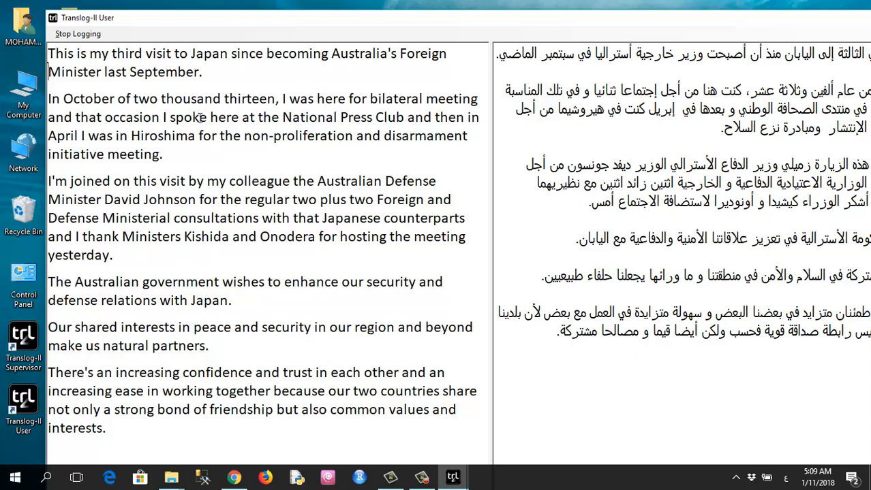
pyautogui.moveTo(558, 18); pyautogui.dragTo(481, 27)
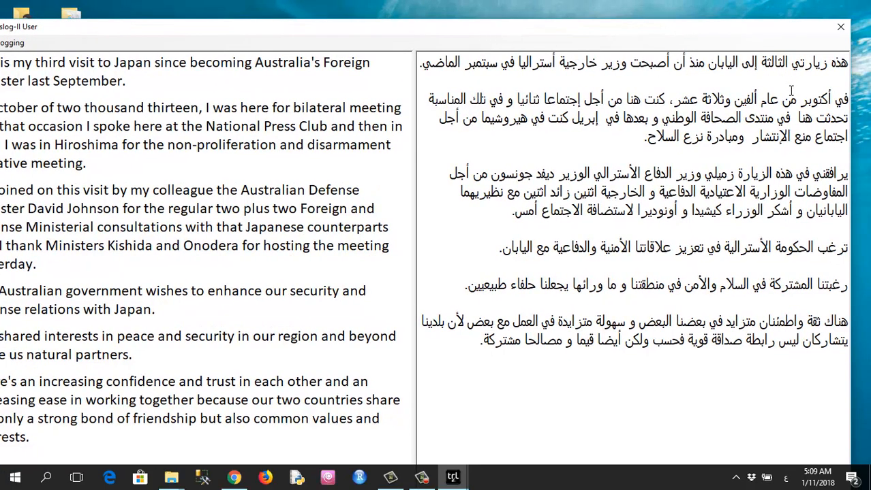
pyautogui.click(824, 82)
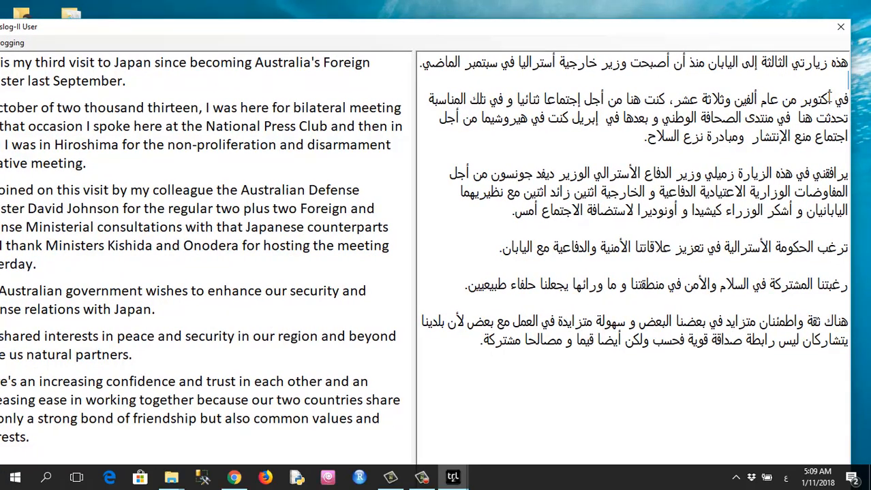
pyautogui.click(839, 153)
pyautogui.moveTo(444, 33); pyautogui.dragTo(477, 19)
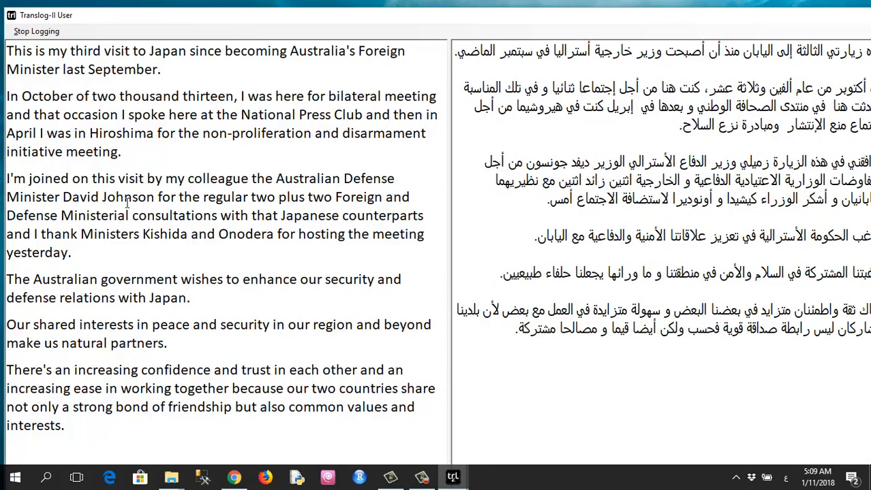
# Stop logging, save the logfile to the Desktop as ArabicP16_T1R1, and close Translog-II User.
pyautogui.click(38, 34)
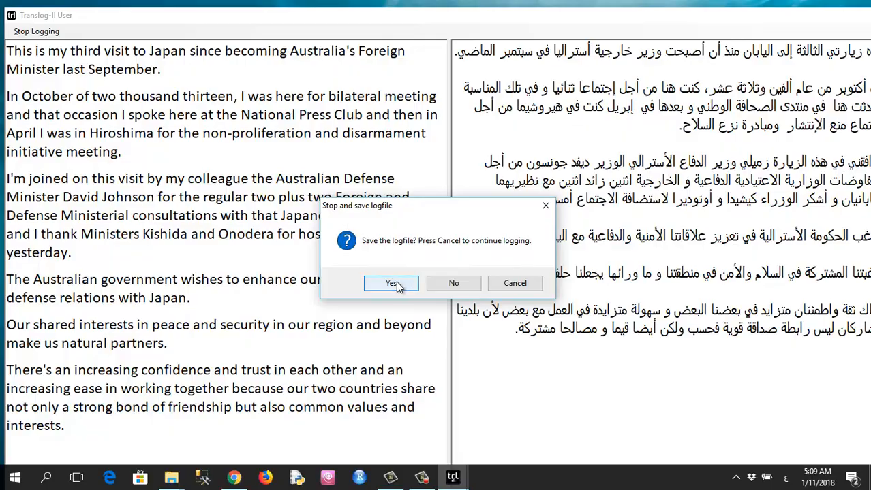
pyautogui.click(392, 283)
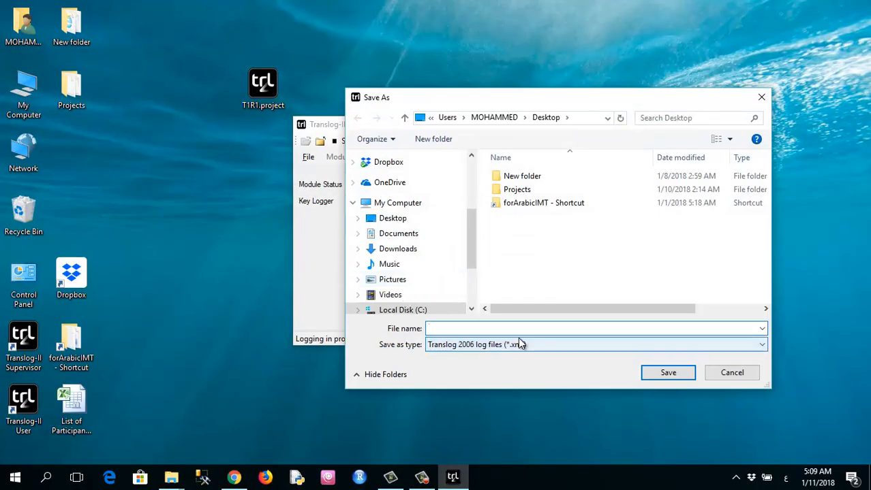
pyautogui.hotkey('alt', 'shift')
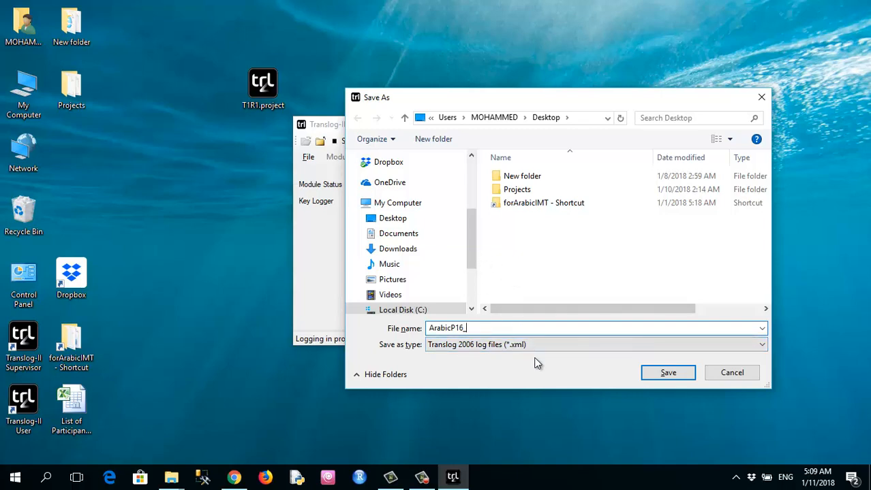
pyautogui.write('T1R1')
pyautogui.click(392, 220)
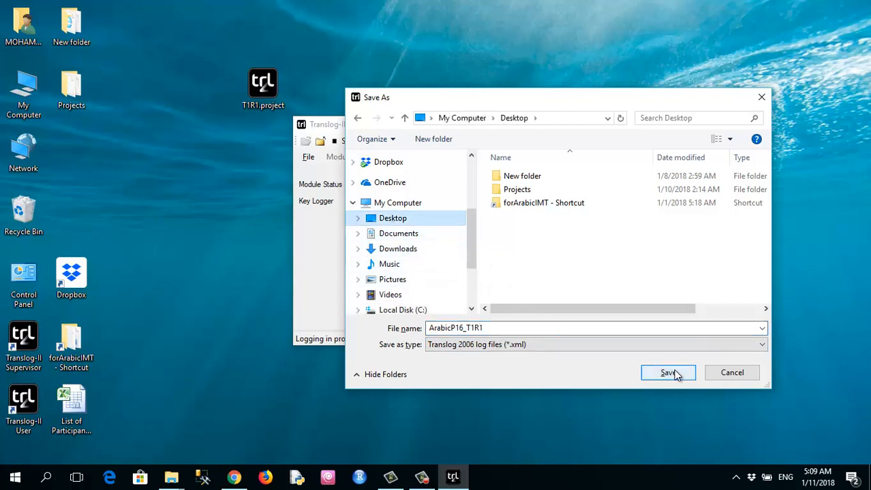
pyautogui.click(673, 374)
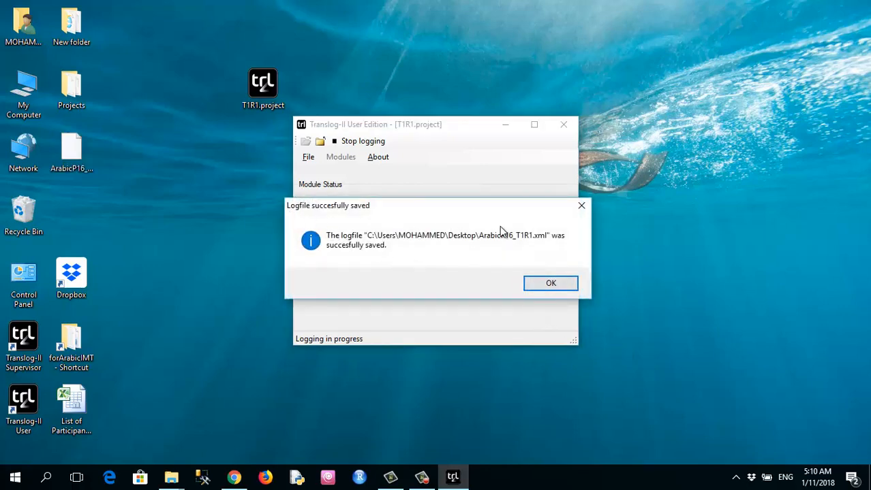
pyautogui.click(553, 284)
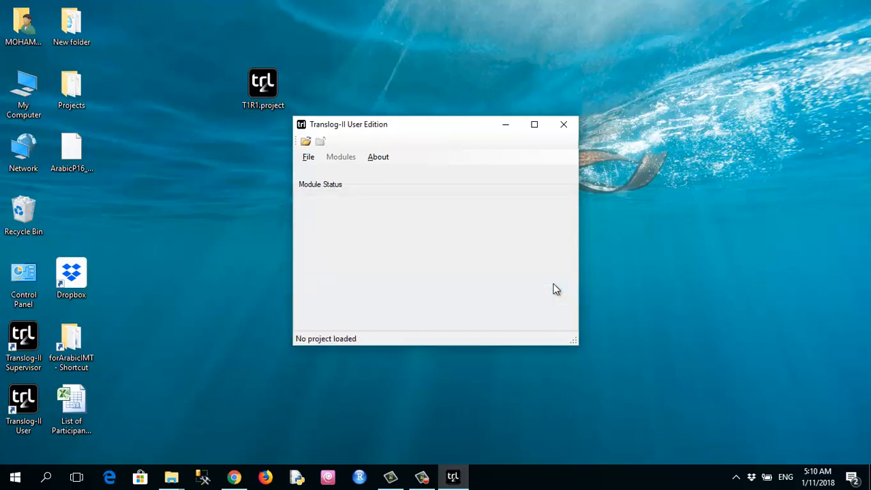
pyautogui.click(563, 124)
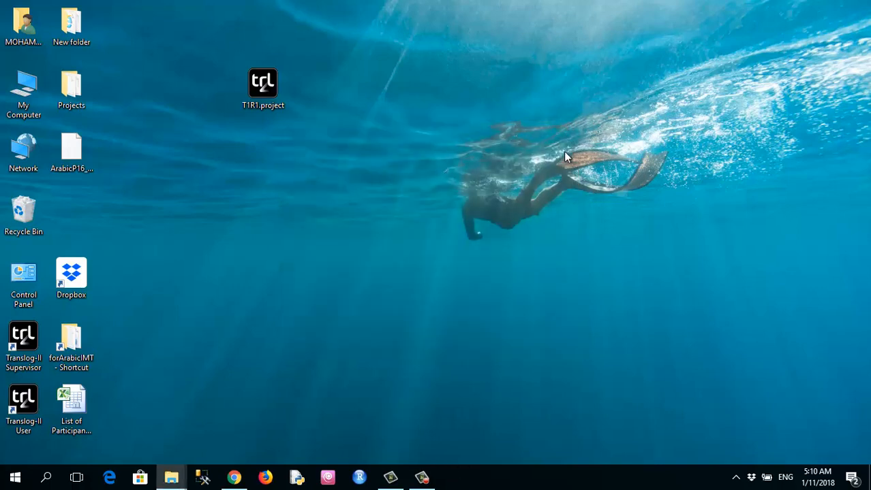
# Open ArabicP16_T1R1.xml from the desktop in Notepad++ and insert an empty line below the lockWindows element.
pyautogui.rightClick(77, 149)
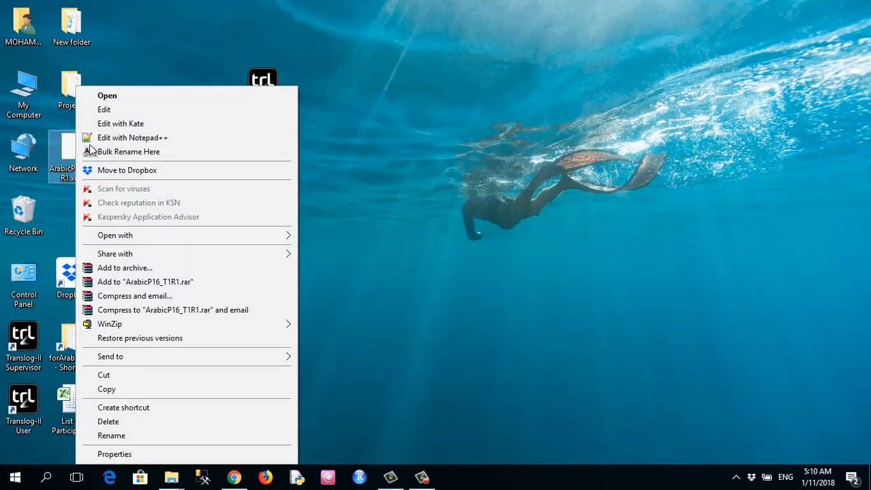
pyautogui.click(143, 138)
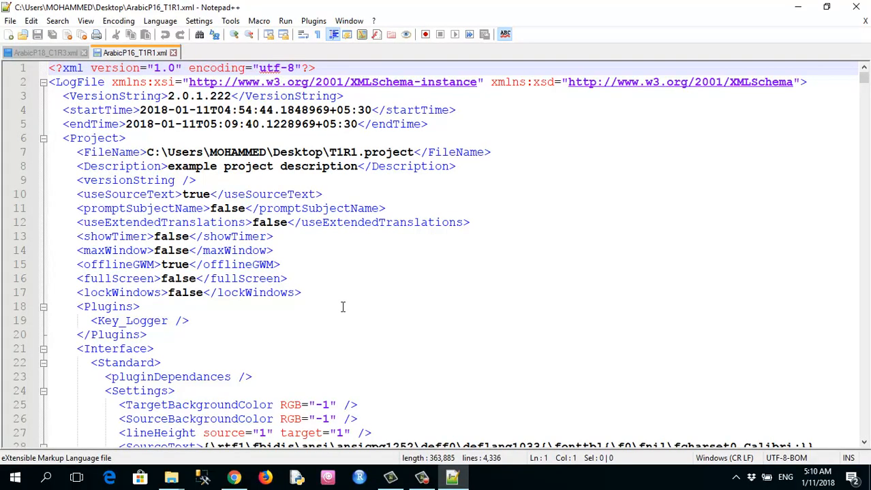
pyautogui.click(318, 292)
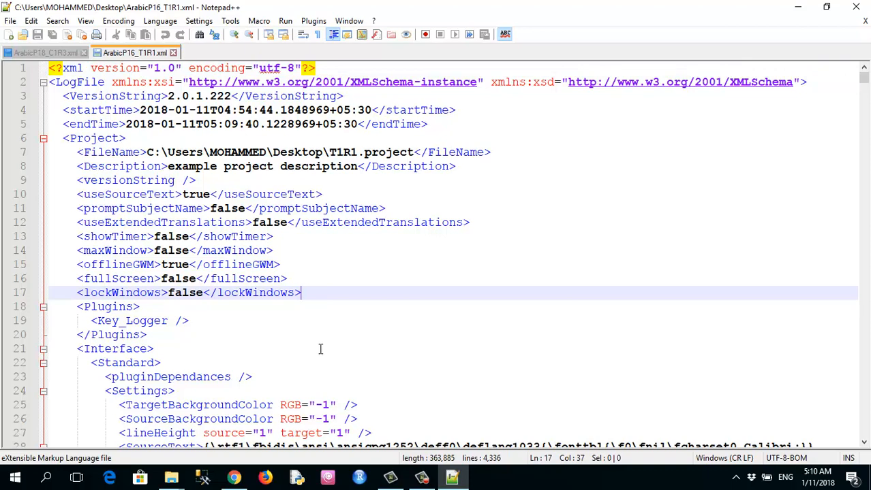
pyautogui.press('Return')
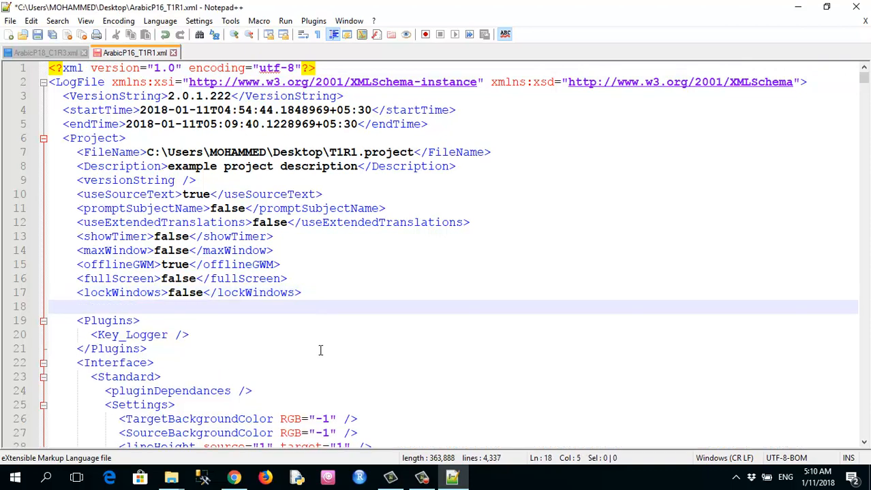
# Copy the Languages tag (source "en", target "ar") from "Language tags in xml.txt" in the ArabicIMT Dropbox folder.
pyautogui.click(171, 478)
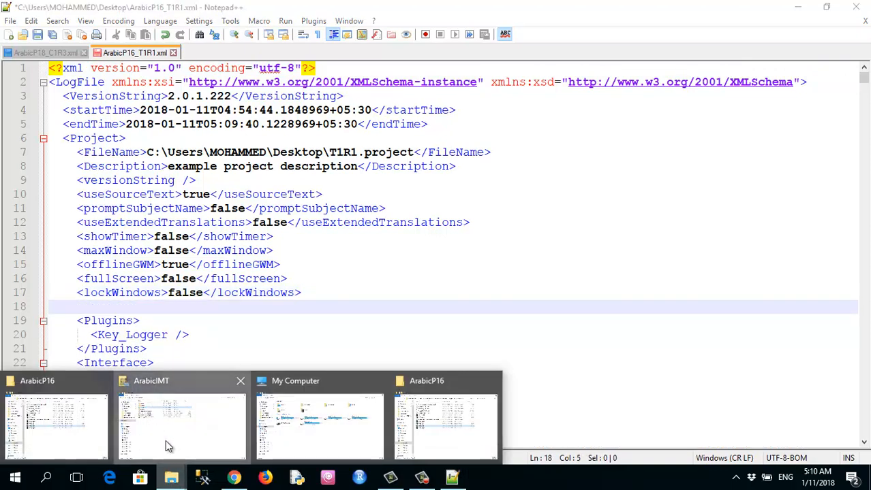
pyautogui.click(165, 441)
pyautogui.doubleClick(174, 135)
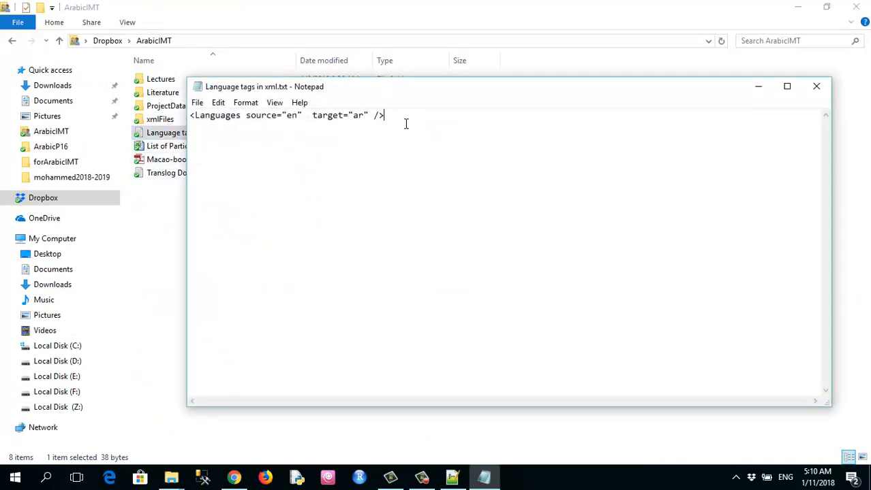
pyautogui.moveTo(406, 121); pyautogui.dragTo(188, 125)
pyautogui.hotkey('ctrl', 'c')
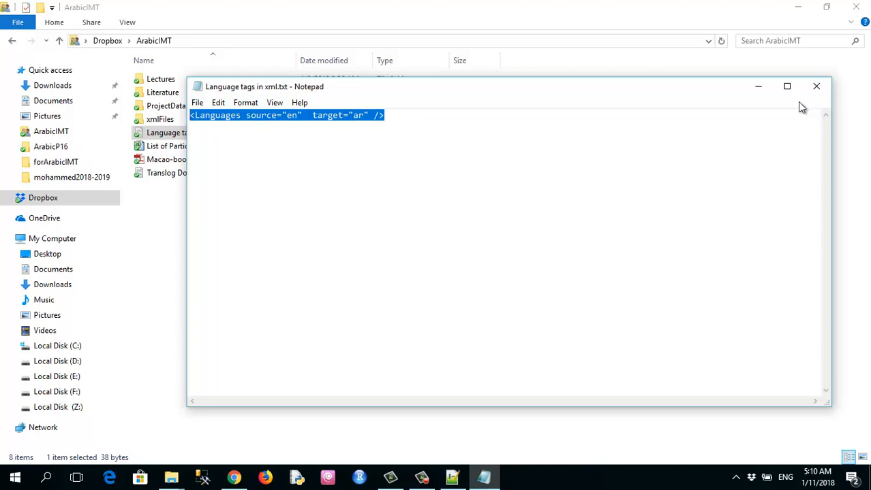
pyautogui.click(767, 86)
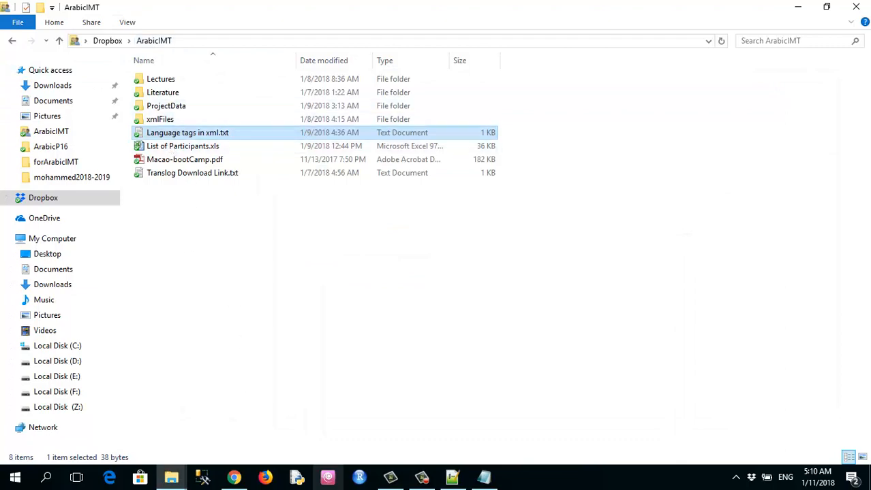
# Return to the XML logfile, paste the Languages tag into the empty line below lockWindows, and save the file.
pyautogui.click(797, 7)
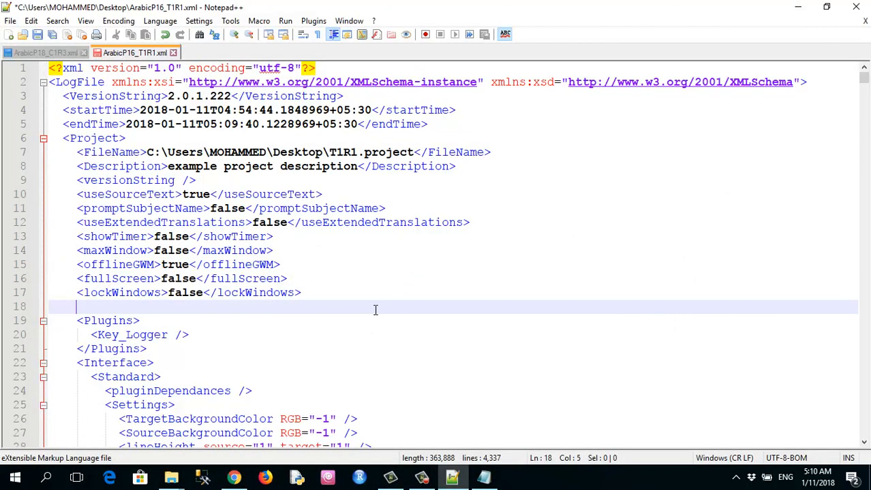
pyautogui.hotkey('ctrl', 'v')
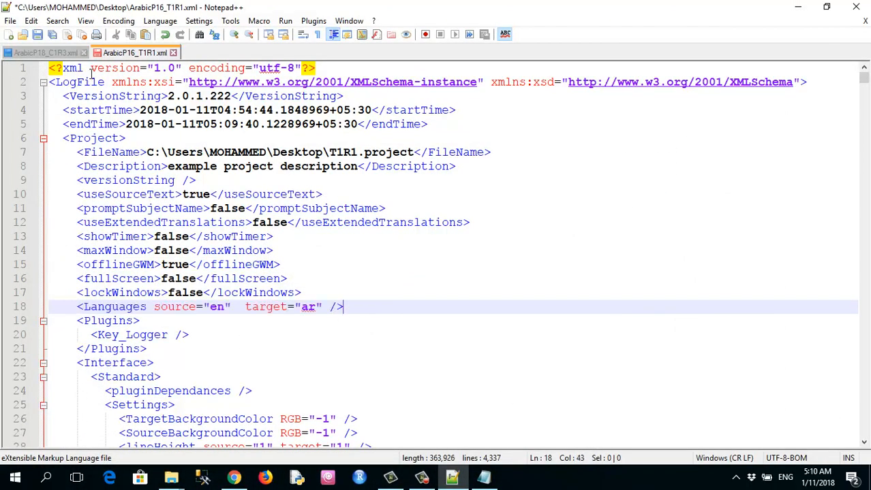
pyautogui.click(37, 35)
# Examine the recorded Key and Interface events in the XML logfile, including inserted and deleted characters, and close the editor.
pyautogui.scroll(-20, 266, 307)
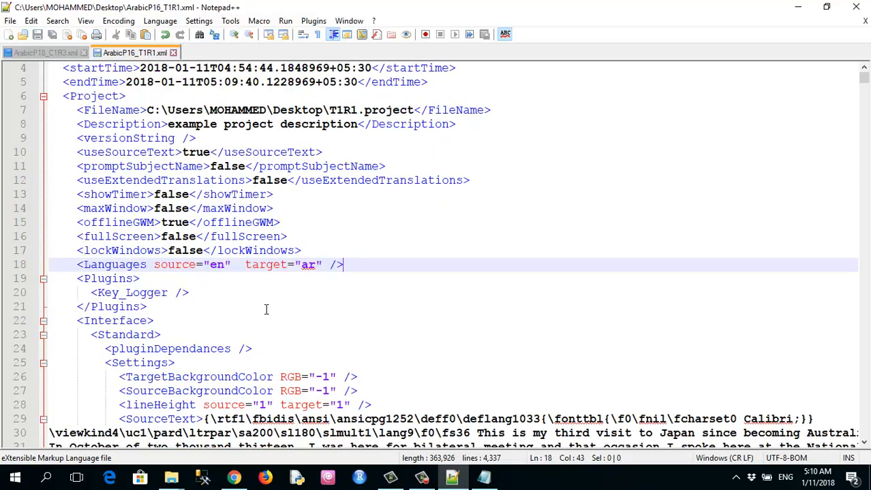
pyautogui.scroll(-20, 267, 308)
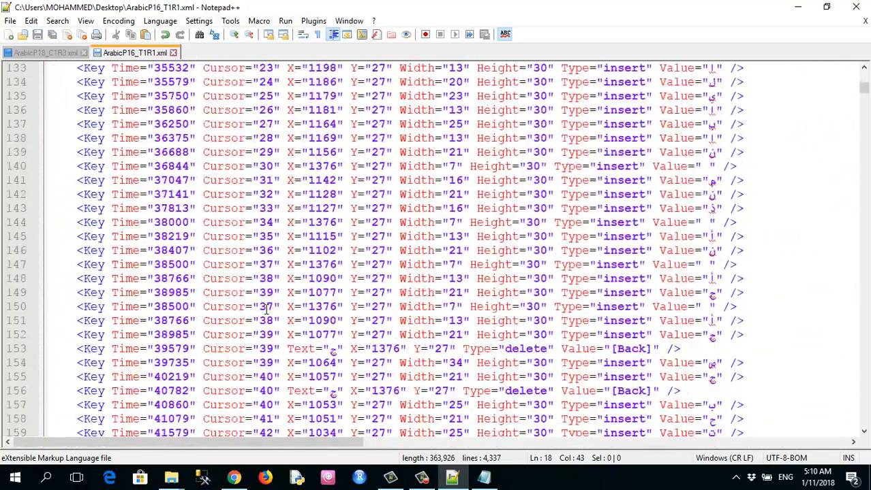
pyautogui.scroll(7, 267, 308)
pyautogui.scroll(-5, 272, 305)
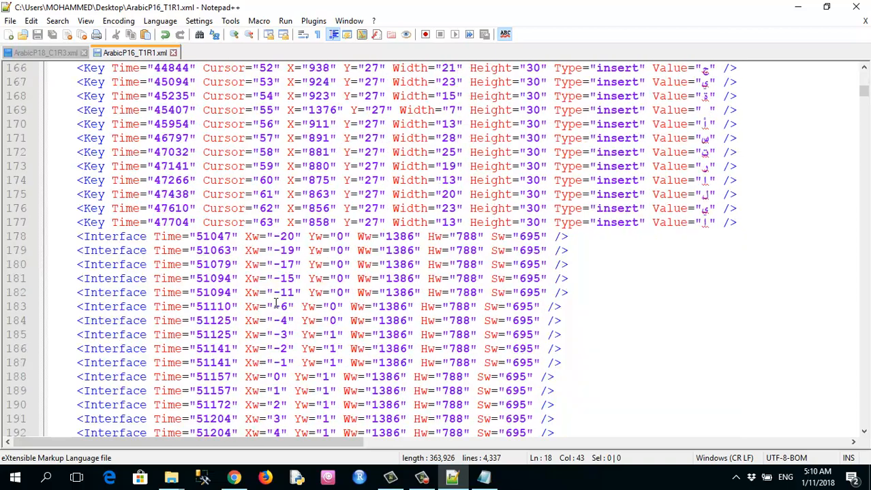
pyautogui.scroll(11, 628, 230)
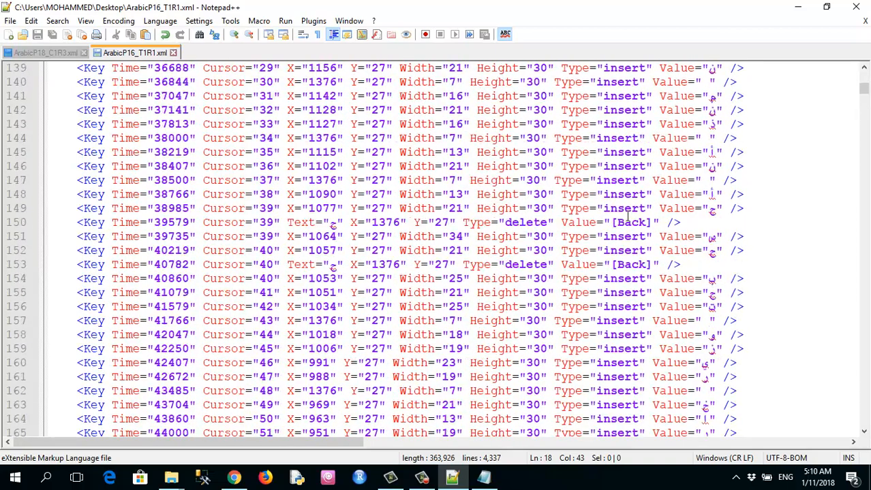
pyautogui.scroll(-20, 688, 289)
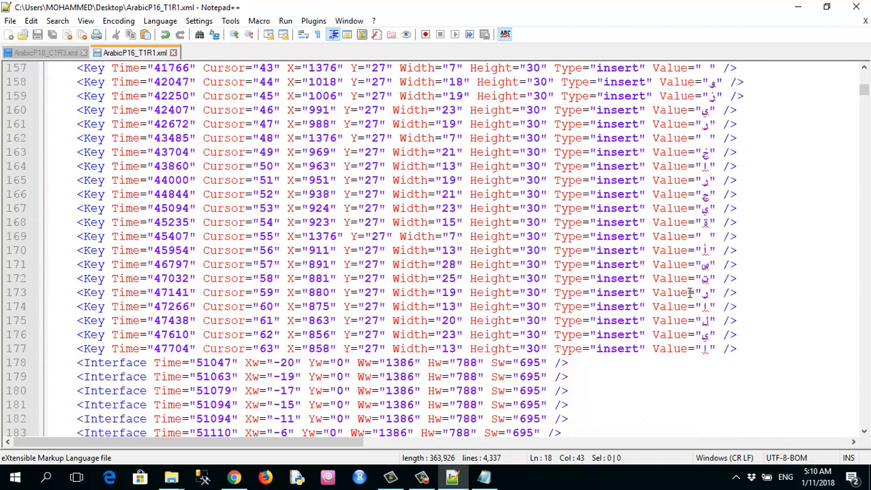
pyautogui.scroll(-20, 510, 294)
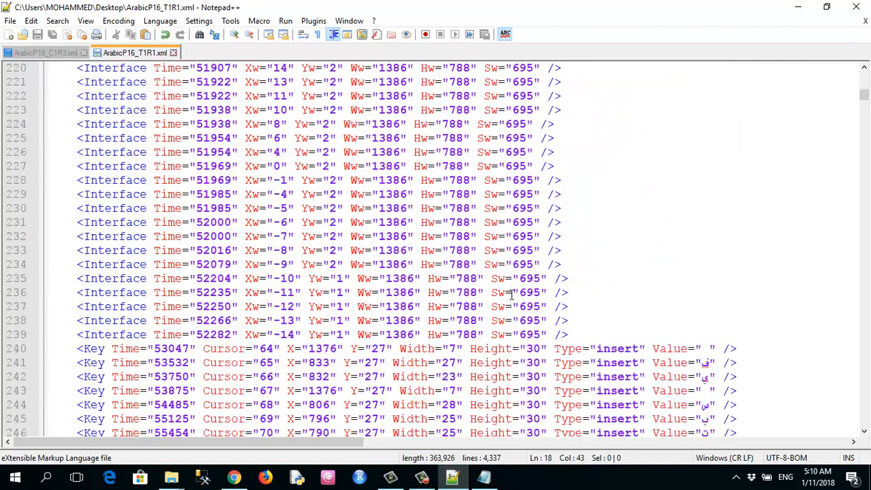
pyautogui.scroll(-20, 511, 294)
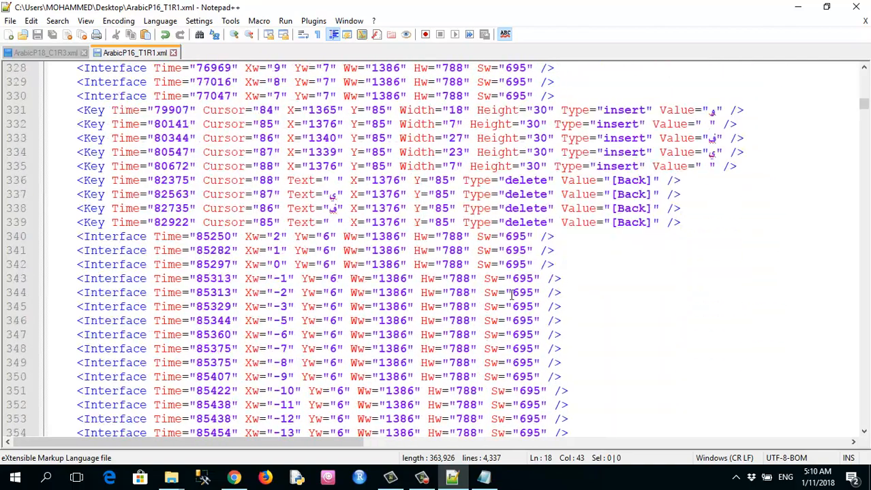
pyautogui.scroll(-16, 511, 294)
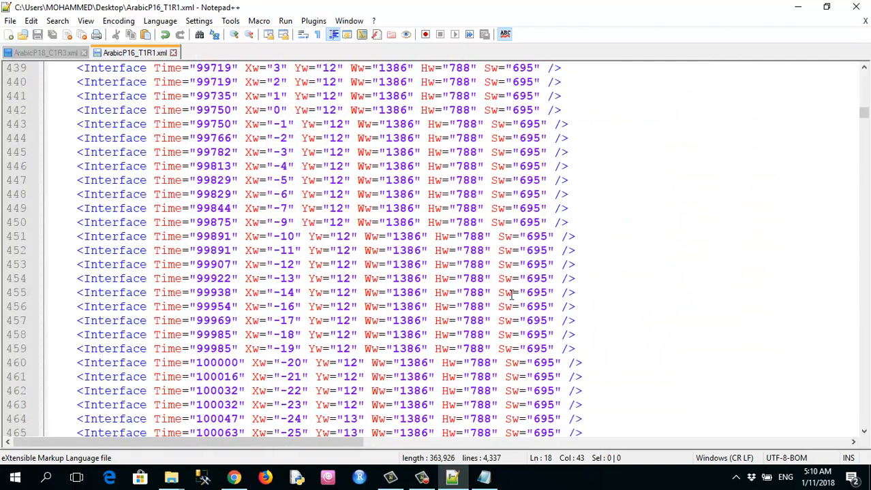
pyautogui.click(860, 8)
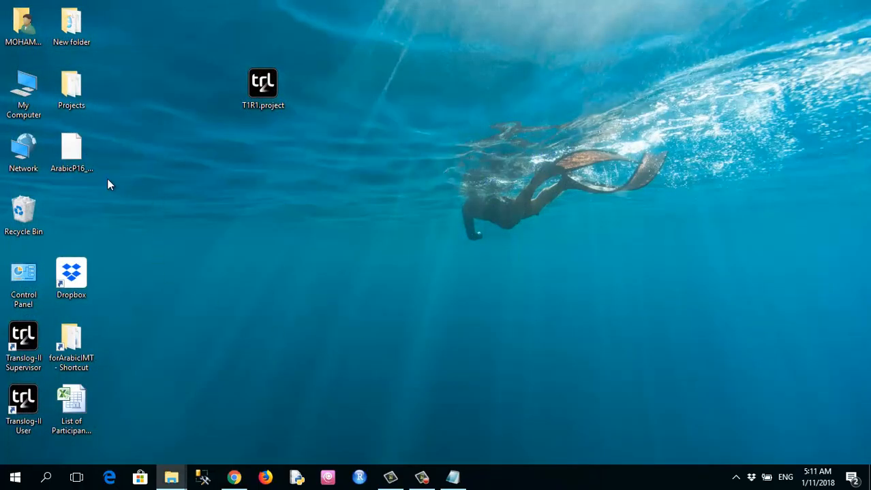
# Switch to the ArabicP16 Dropbox folder in Chrome and deselect T1R1.project.
pyautogui.click(72, 151)
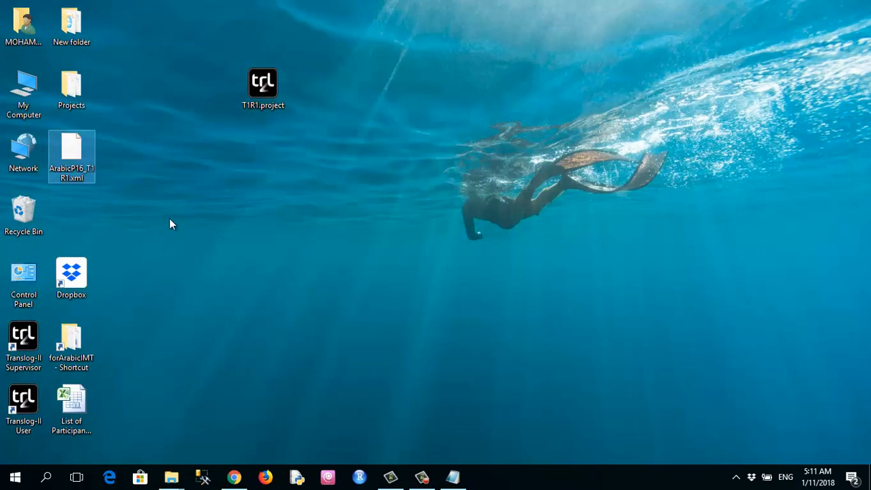
pyautogui.click(232, 479)
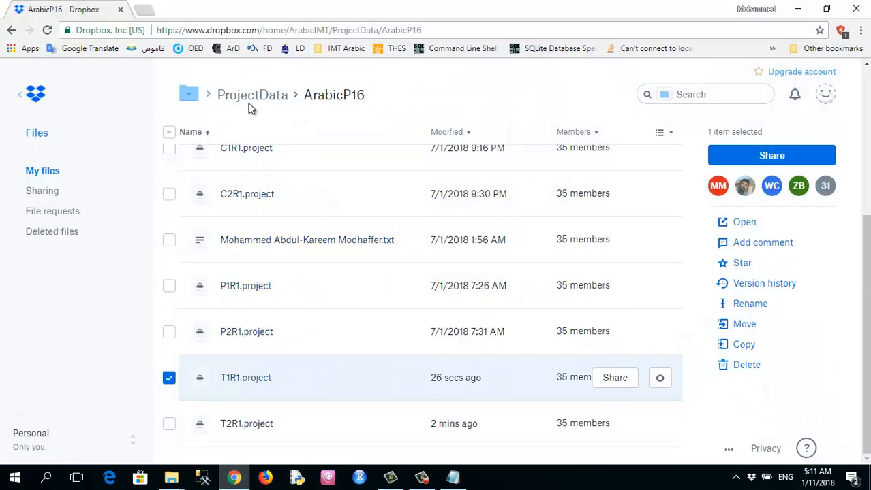
pyautogui.doubleClick(319, 99)
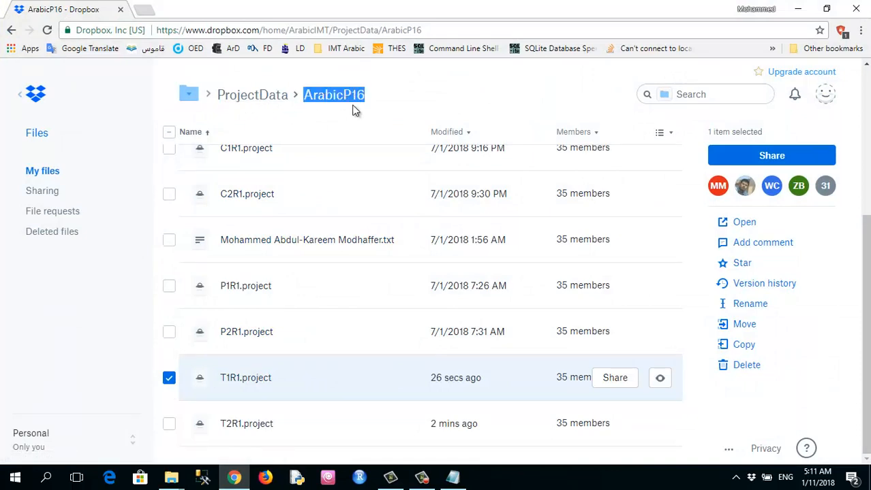
pyautogui.click(168, 381)
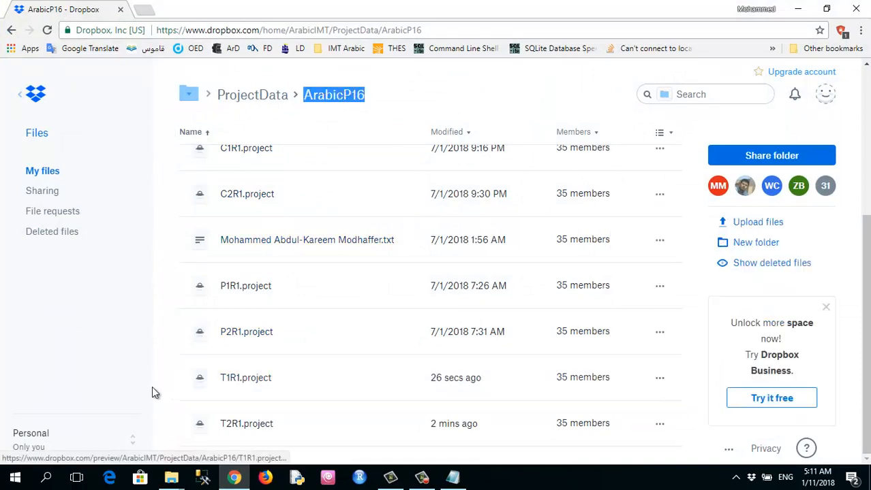
# Upload ArabicP16_T1R1.xml from the Desktop to the ArabicP16 Dropbox folder.
pyautogui.click(763, 224)
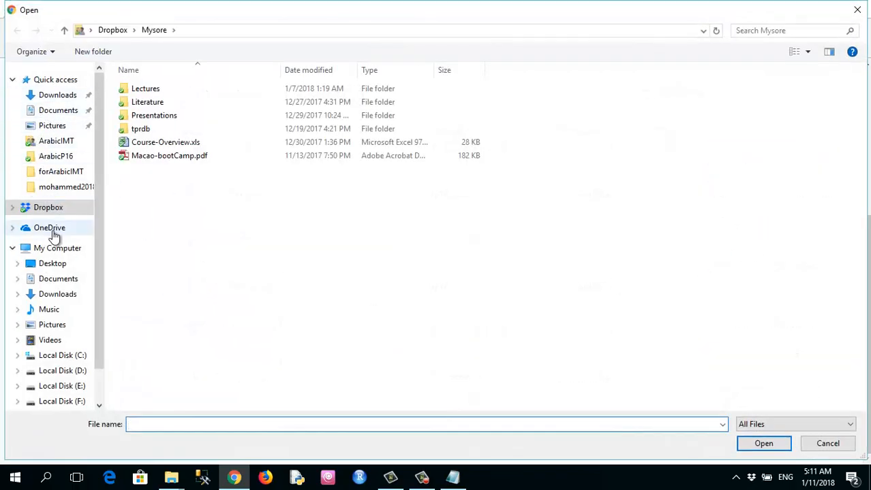
pyautogui.click(56, 264)
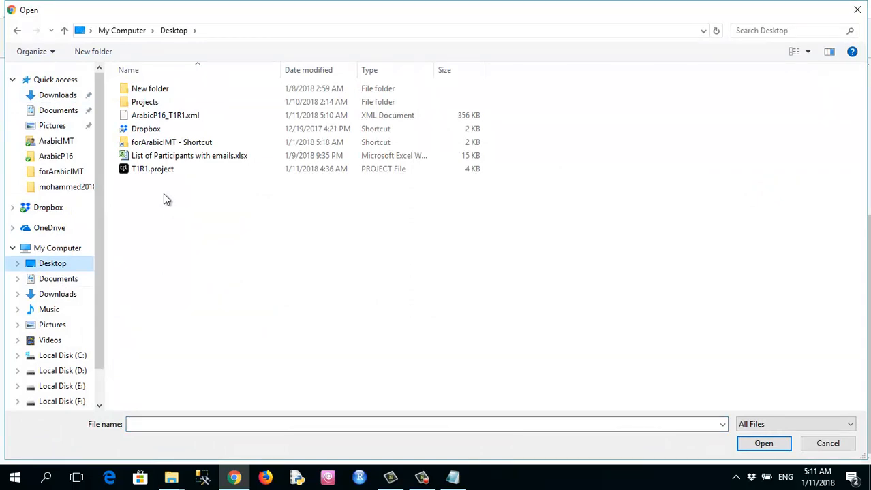
pyautogui.click(164, 117)
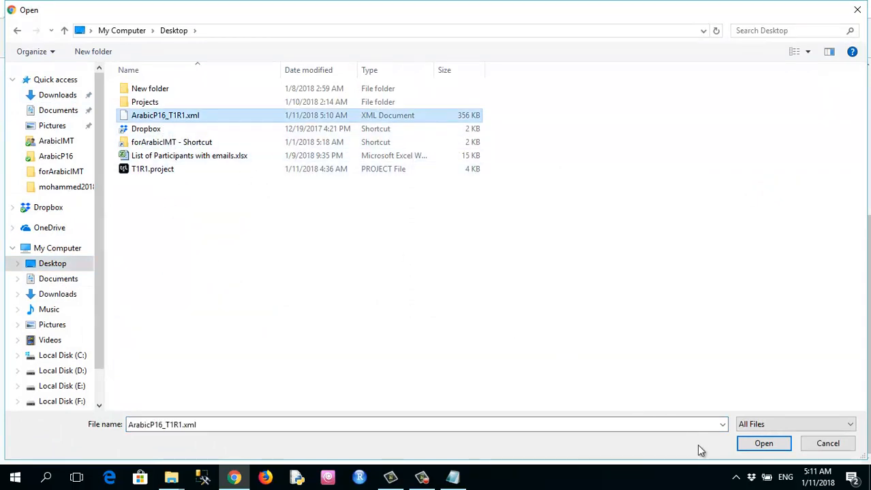
pyautogui.click(760, 445)
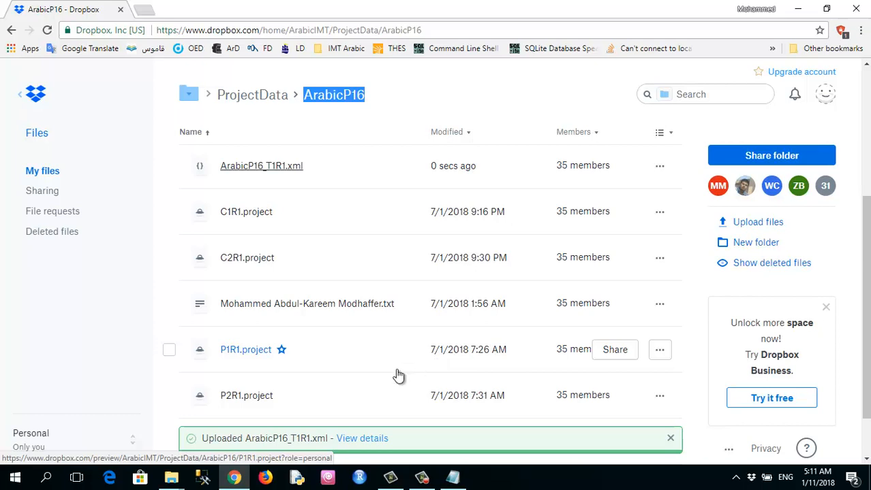
pyautogui.scroll(-1, 243, 397)
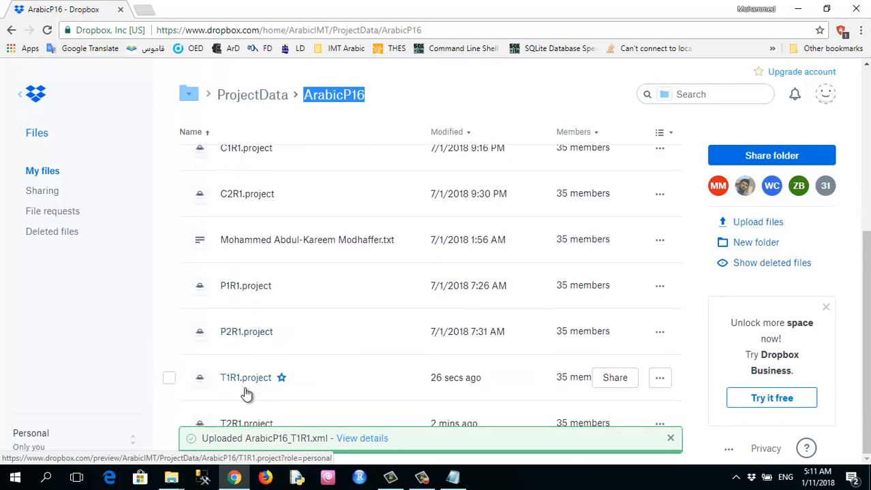